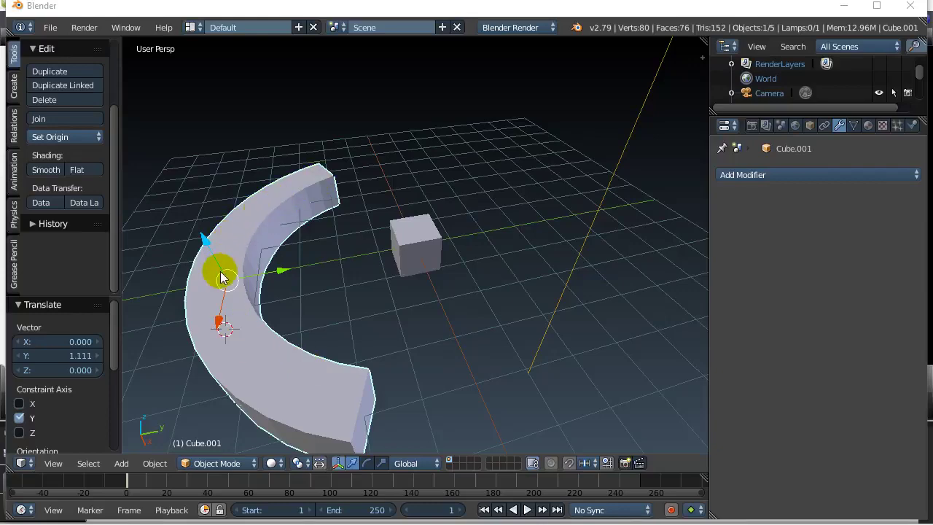
# Step: Orbit the view and select the small plain cube beside the curved arc
pyautogui.moveTo(219, 264); pyautogui.dragTo(308, 167, button='middle')
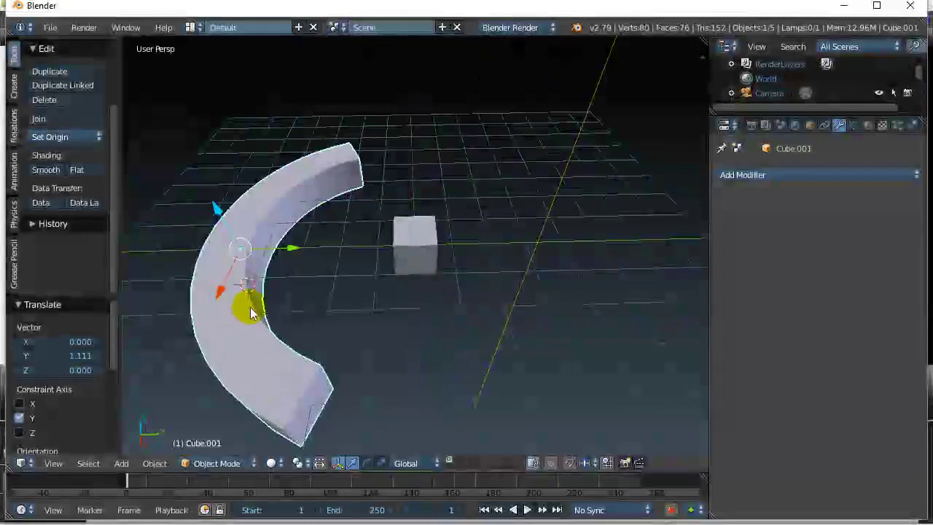
pyautogui.moveTo(246, 308); pyautogui.dragTo(277, 312, button='middle')
pyautogui.rightClick(414, 246)
pyautogui.moveTo(385, 292); pyautogui.dragTo(394, 268, button='middle')
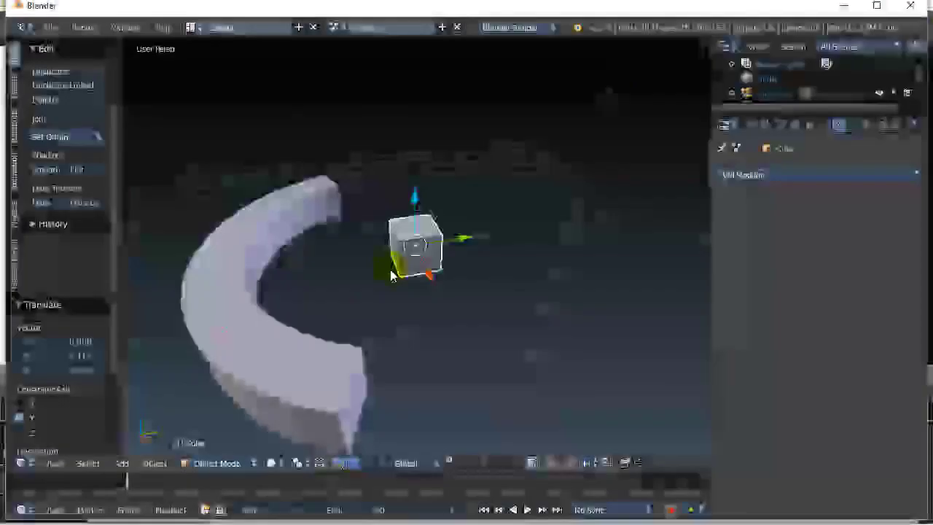
# Step: Stretch the small cube along X into a long bar and enter Edit Mode
pyautogui.press('s')
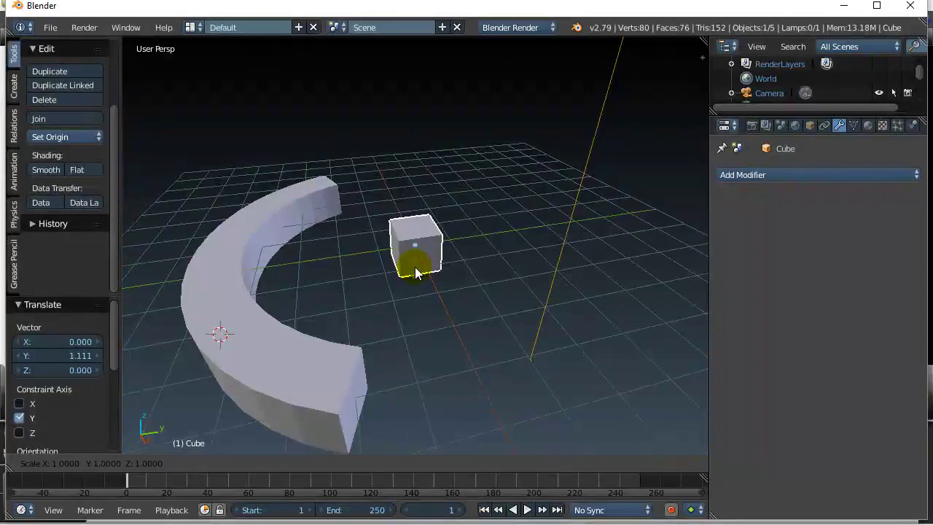
pyautogui.press('x')
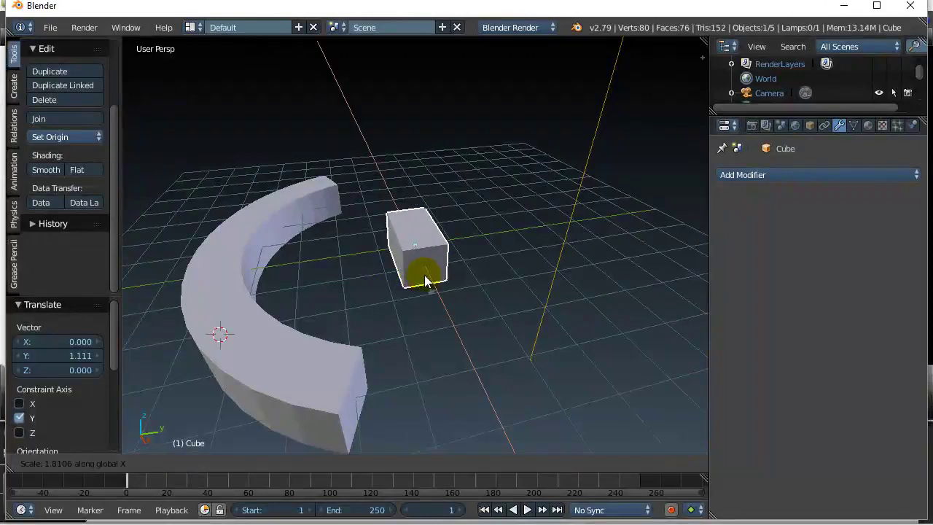
pyautogui.click(502, 392)
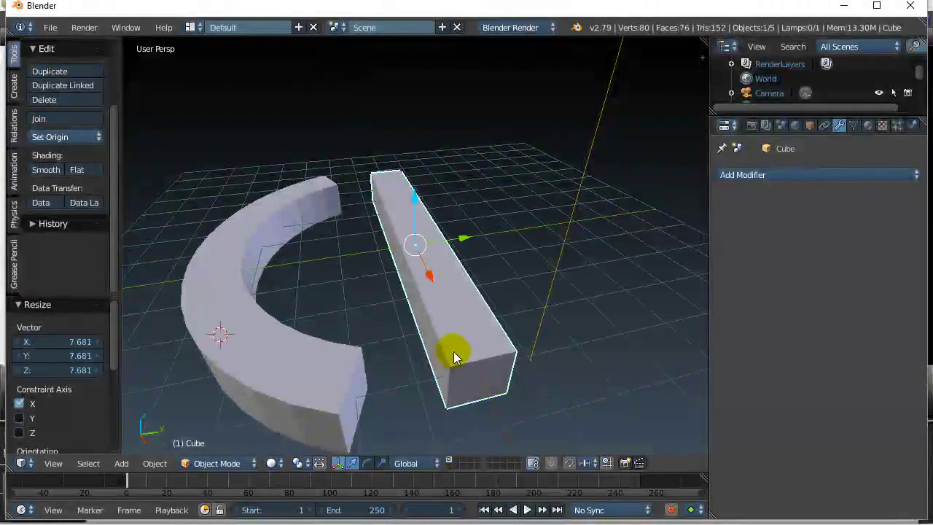
pyautogui.hotkey('ctrl', 'Tab')
pyautogui.click(503, 326)
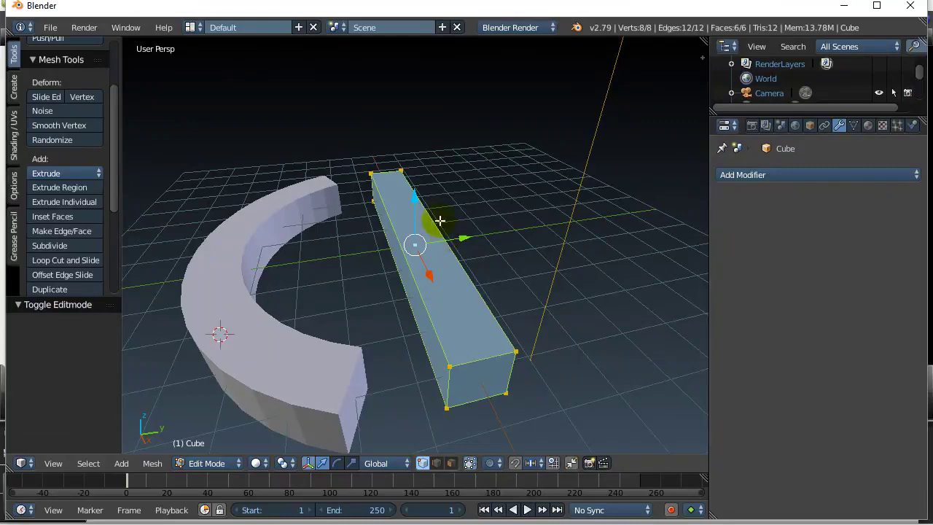
# Step: Return to Object Mode and inspect the curved arc's vertices in Edit Mode
pyautogui.press('Tab')
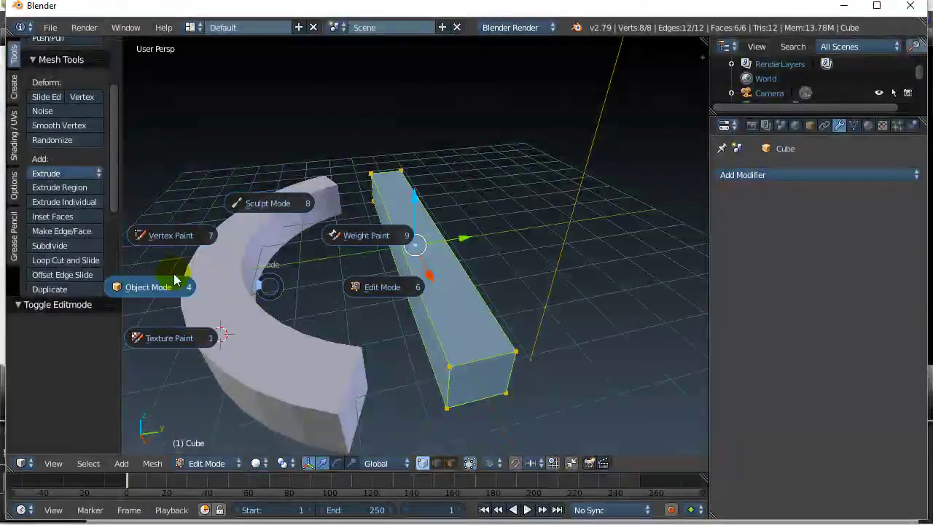
pyautogui.click(175, 279)
pyautogui.rightClick(208, 286)
pyautogui.press('Tab')
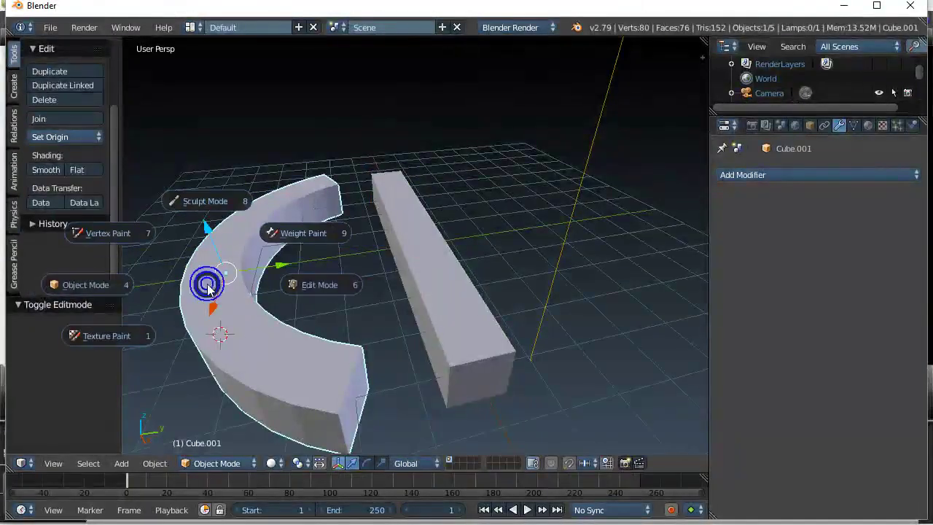
pyautogui.click(319, 285)
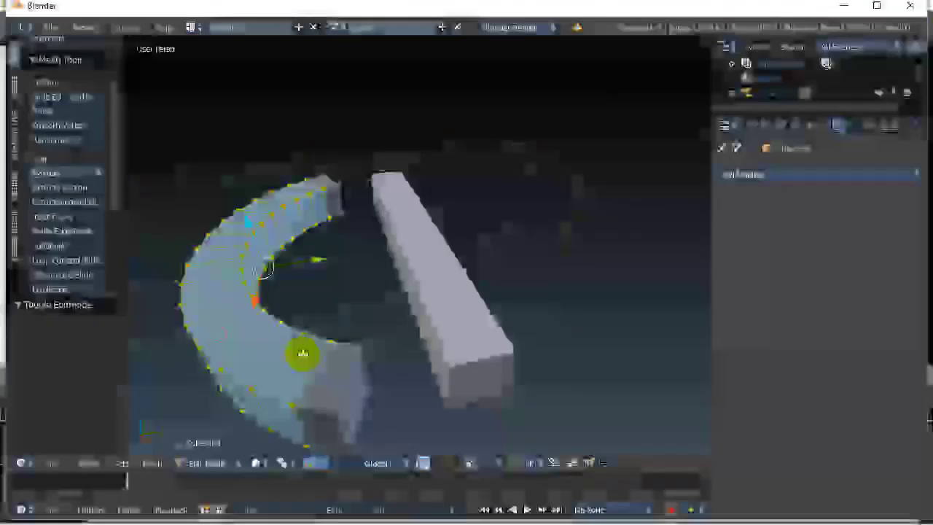
pyautogui.press('Tab')
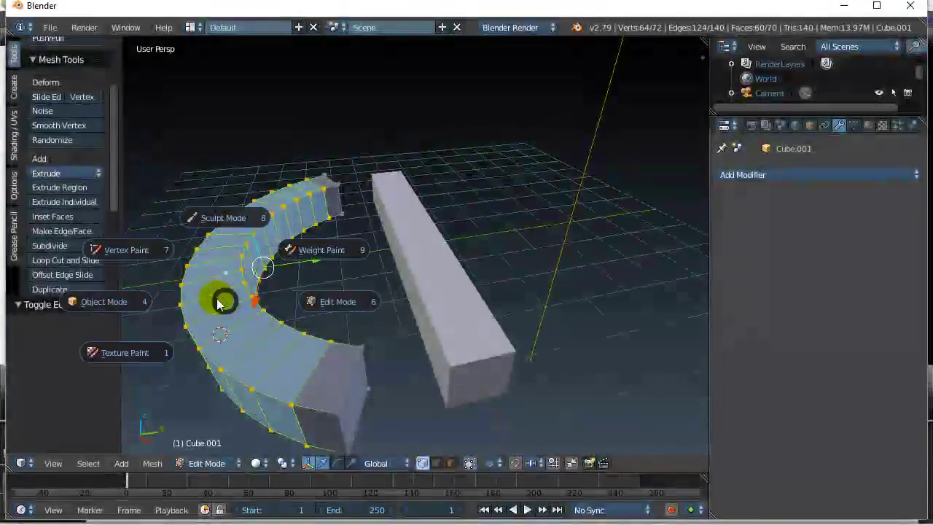
pyautogui.click(219, 304)
# Step: Add 26 evenly spaced loop cuts along the bar, then return to Object Mode
pyautogui.rightClick(432, 278)
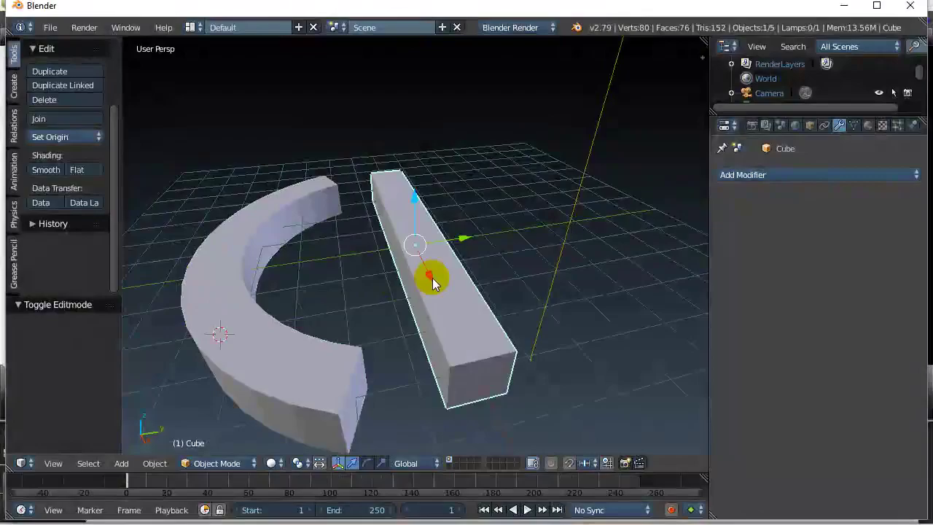
pyautogui.press('Tab')
pyautogui.click(537, 276)
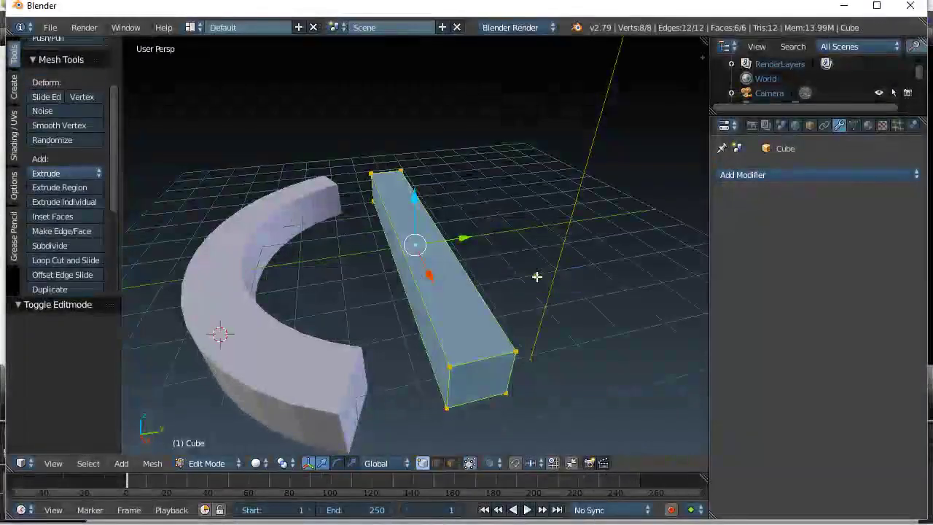
pyautogui.click(66, 267)
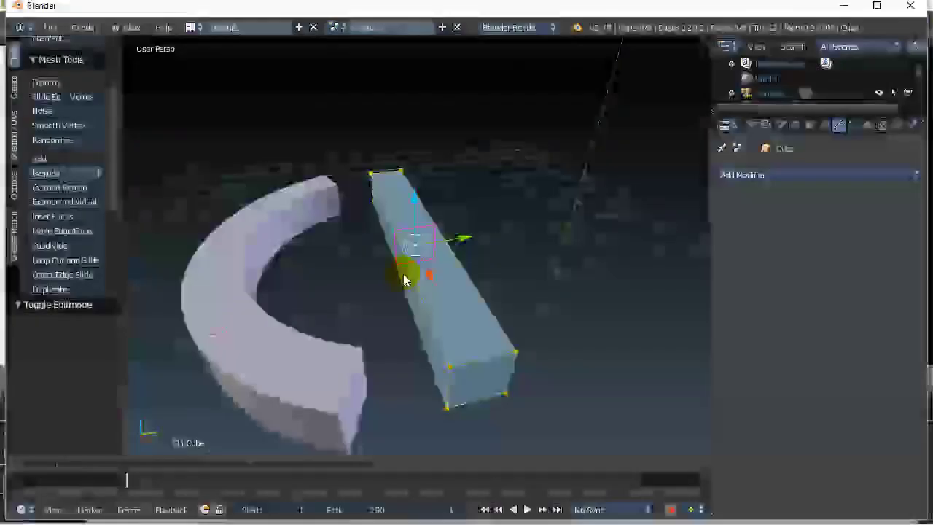
pyautogui.scroll(20, 421, 245)
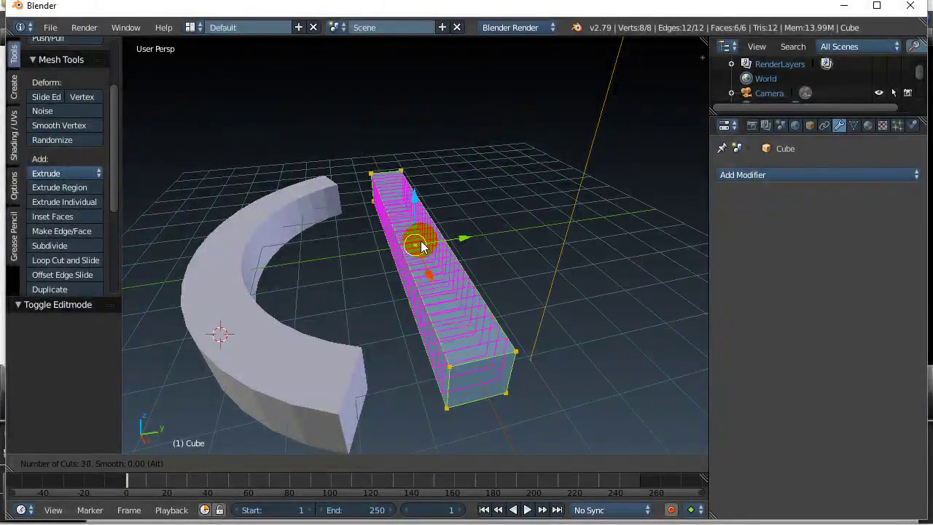
pyautogui.click(420, 245)
pyautogui.click(420, 245)
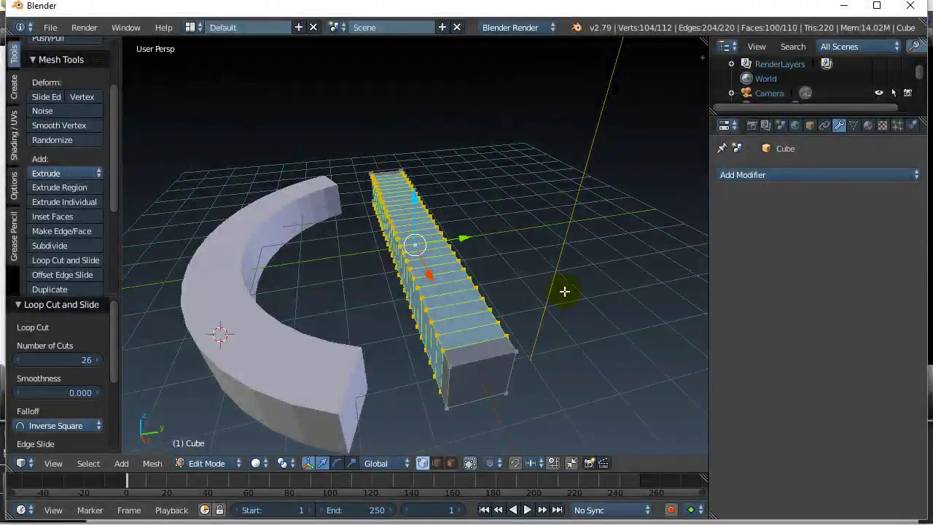
pyautogui.press('Tab')
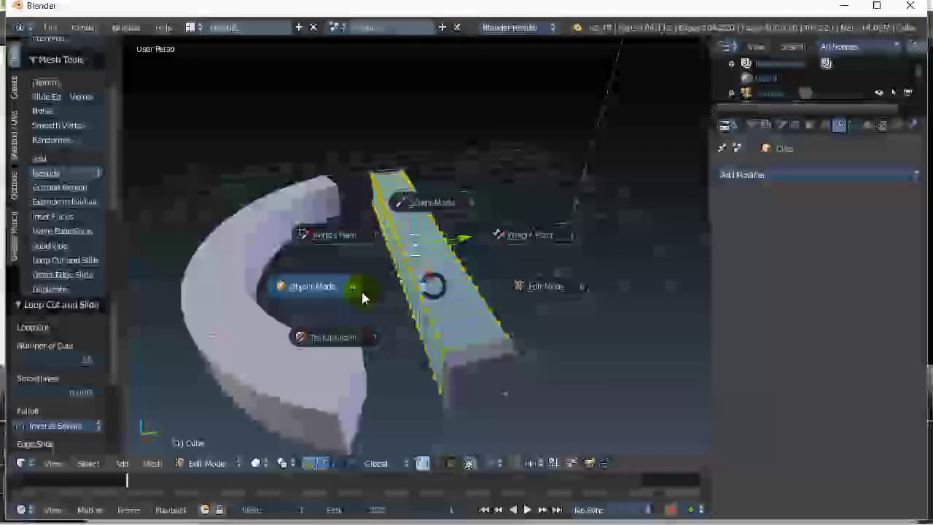
pyautogui.click(317, 287)
pyautogui.moveTo(546, 308)
pyautogui.mouseDown(button='middle')
pyautogui.moveTo(572, 319)
pyautogui.moveTo(530, 321)
pyautogui.moveTo(541, 314)
pyautogui.mouseUp(button='middle')
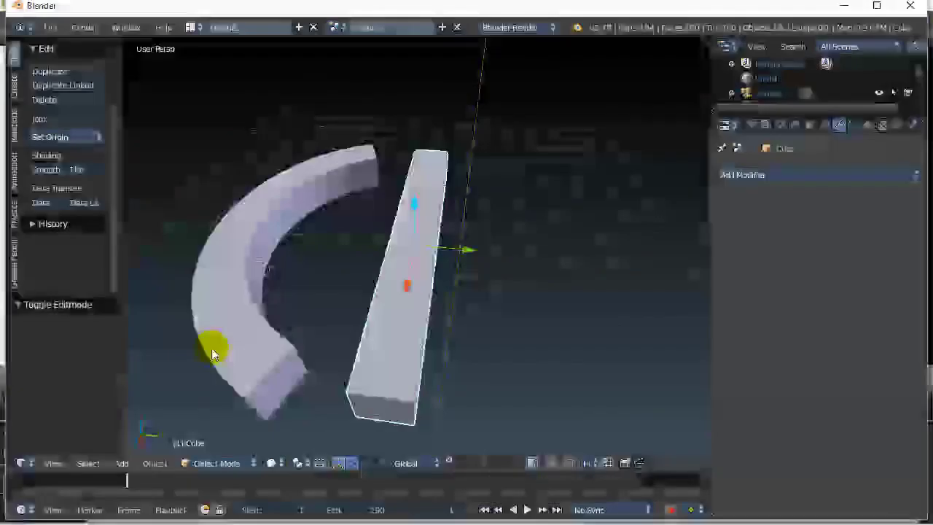
# Step: Add a Plain Axes empty, Empty.001, at the 3D cursor on the arc
pyautogui.click(124, 469)
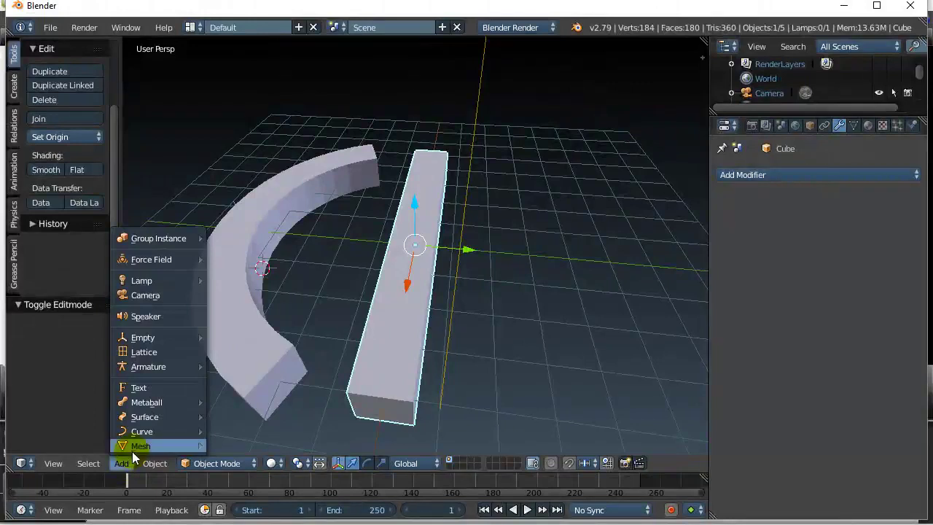
pyautogui.moveTo(132, 451)
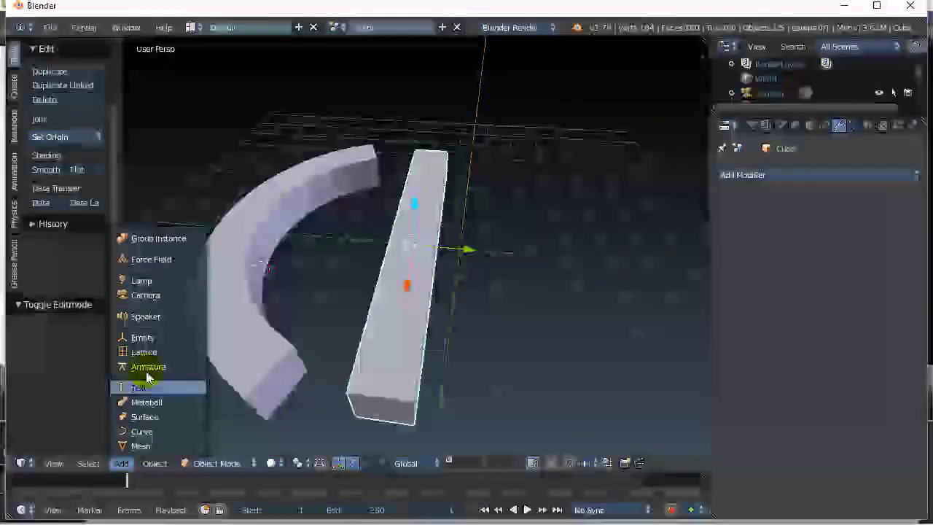
pyautogui.moveTo(140, 337)
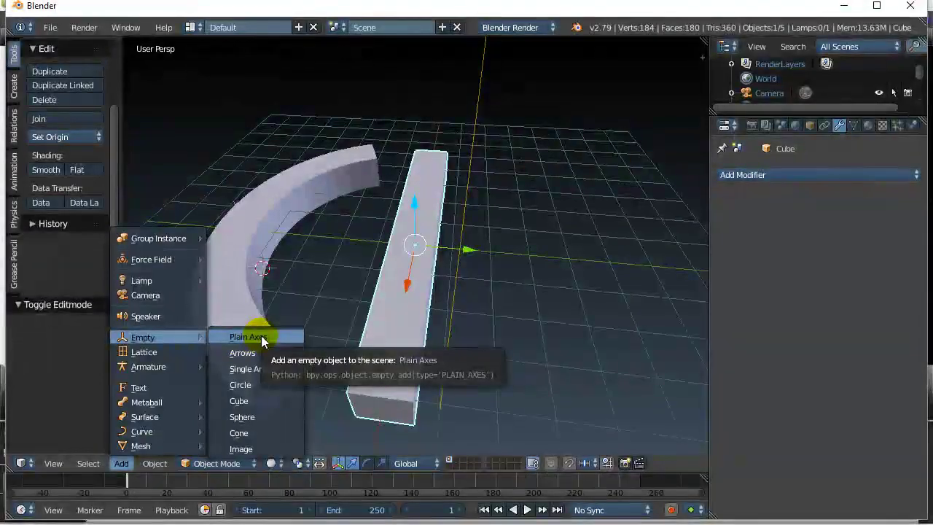
pyautogui.click(261, 337)
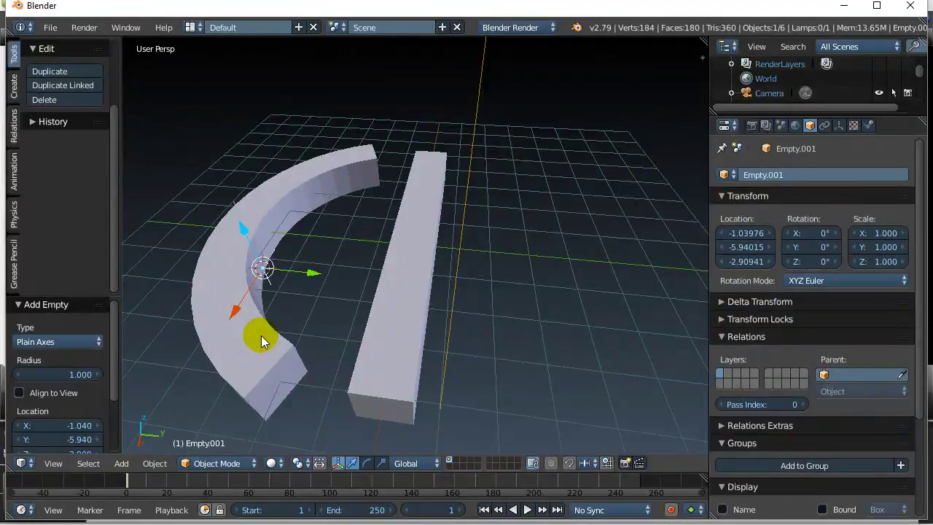
# Step: Reset Empty.001 to the origin and move it to Y 1.945
pyautogui.hotkey('alt', 'g')
pyautogui.moveTo(463, 256); pyautogui.dragTo(540, 256)
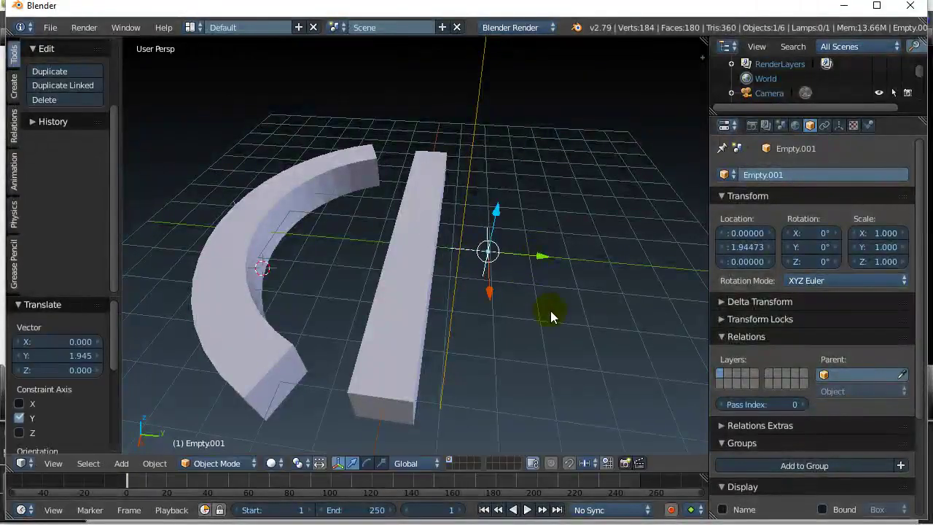
pyautogui.moveTo(550, 311); pyautogui.dragTo(508, 260, button='middle')
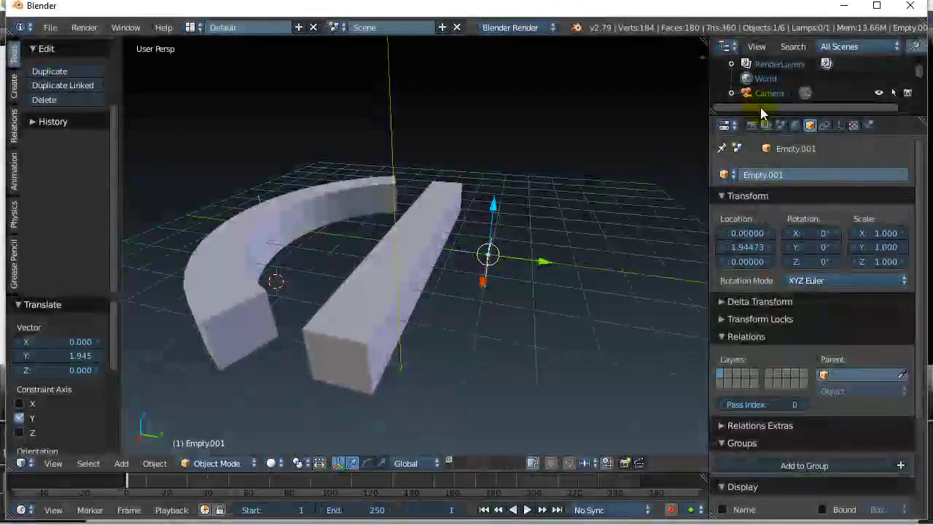
# Step: Enlarge the Outliner to list every object and select the straight bar
pyautogui.moveTo(760, 110); pyautogui.dragTo(760, 231)
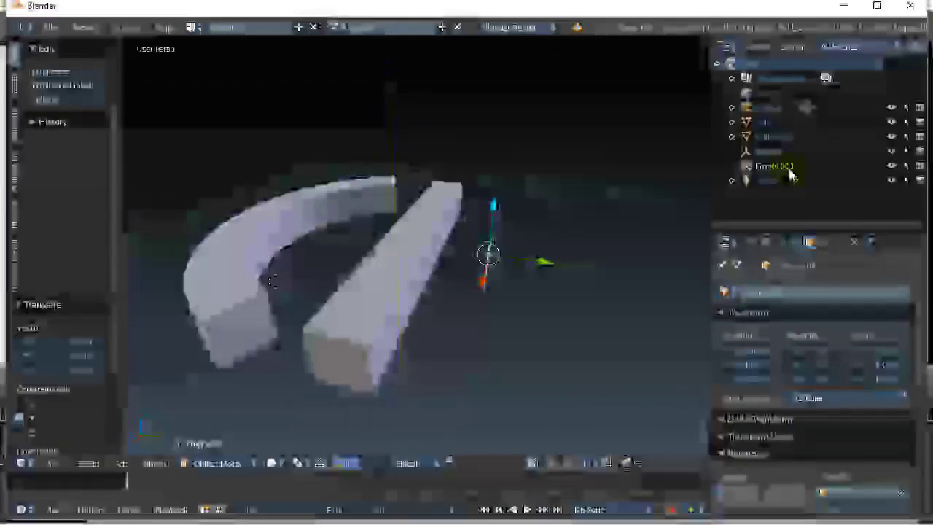
pyautogui.moveTo(534, 325); pyautogui.dragTo(429, 280, button='middle')
pyautogui.rightClick(417, 251)
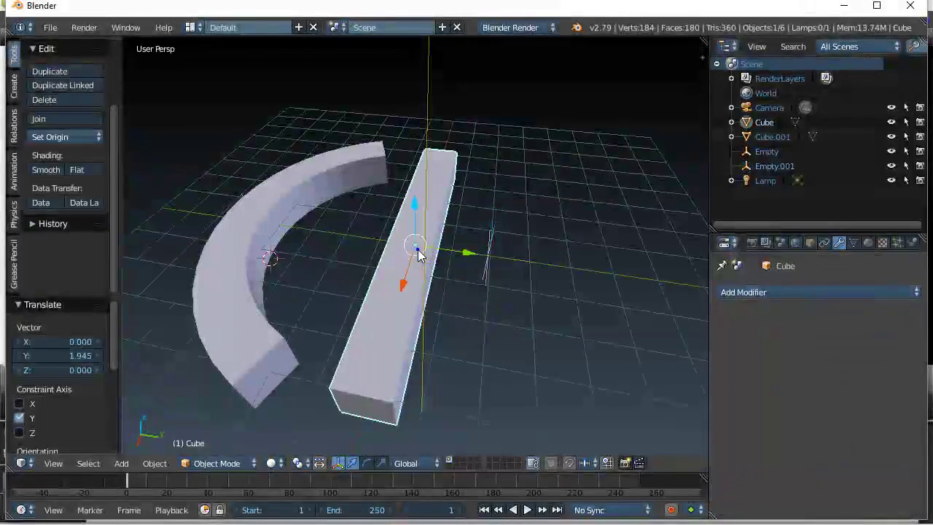
# Step: Add a Simple Deform modifier to the bar in Bend mode with Empty.001 as origin
pyautogui.click(753, 296)
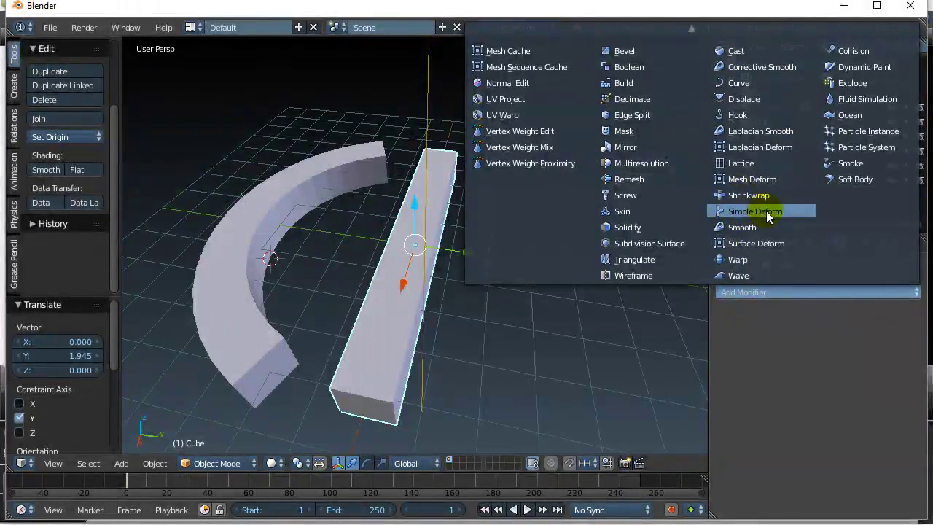
pyautogui.click(766, 210)
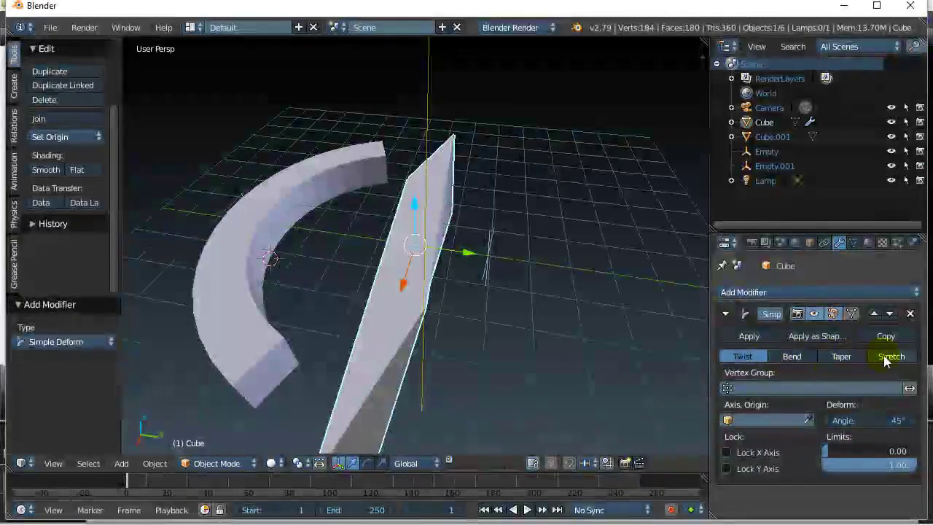
pyautogui.click(792, 357)
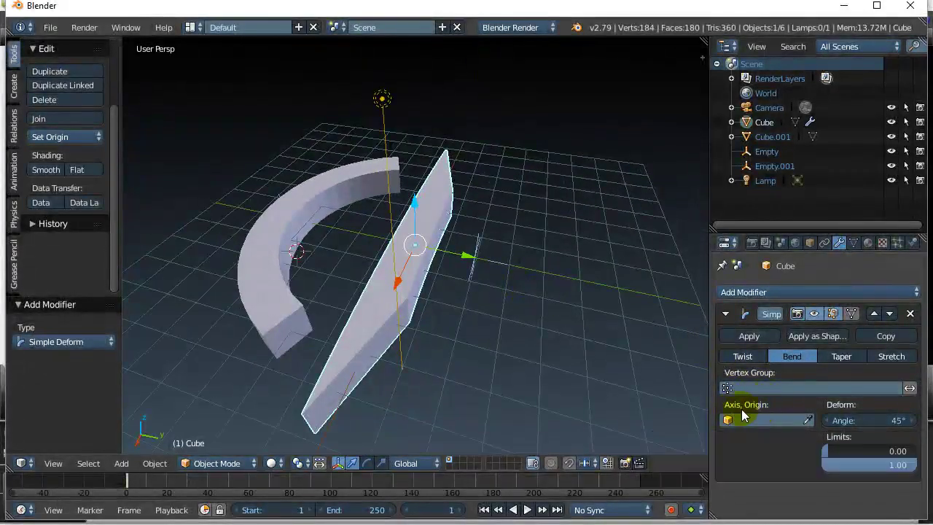
pyautogui.click(728, 423)
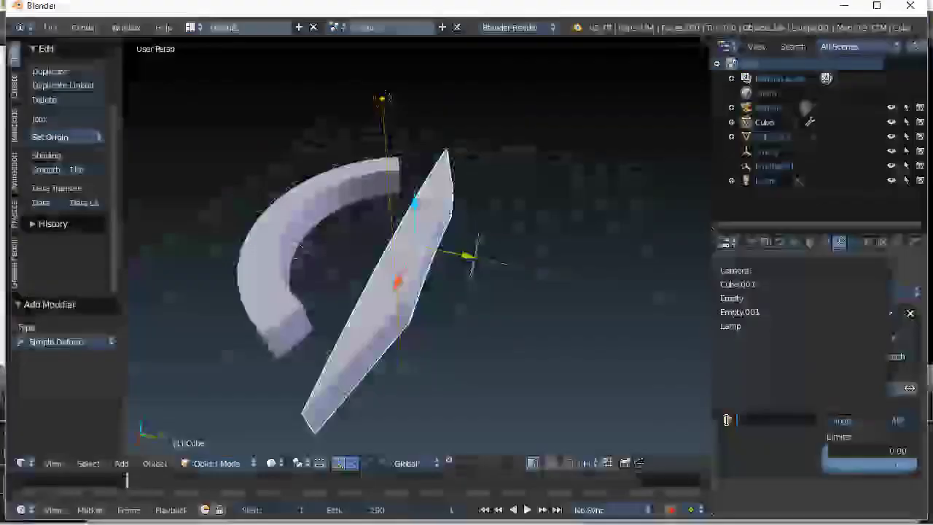
pyautogui.click(763, 312)
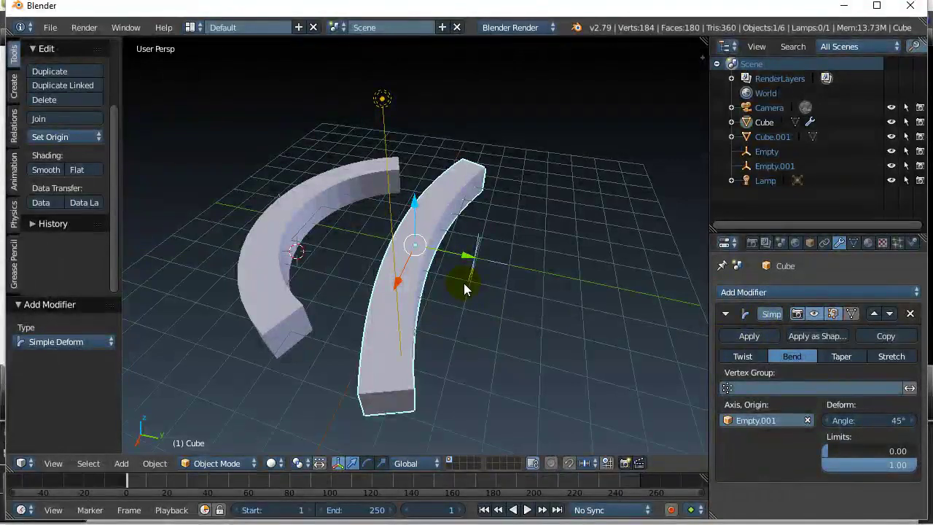
# Step: Try bend angles of 180° and 360° on the bar's Simple Deform modifier
pyautogui.click(867, 420)
pyautogui.write('18')
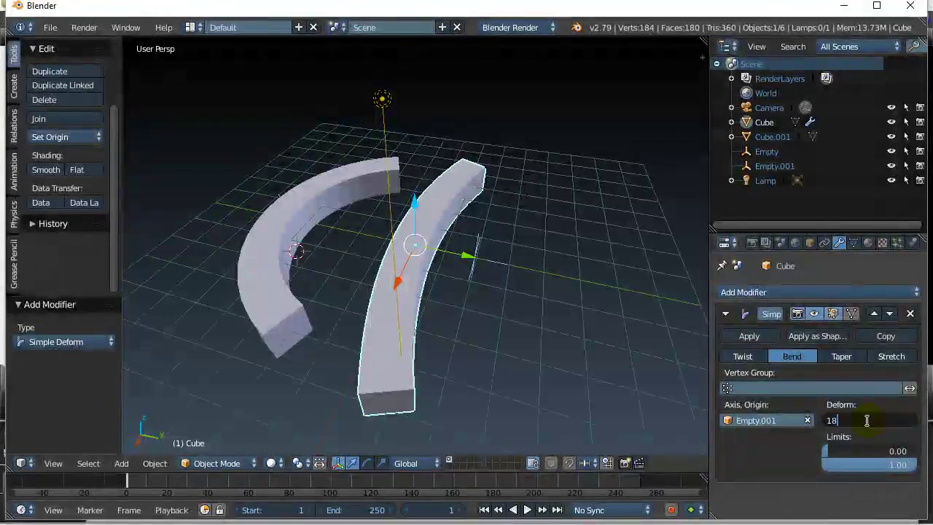
pyautogui.write('0')
pyautogui.press('Return')
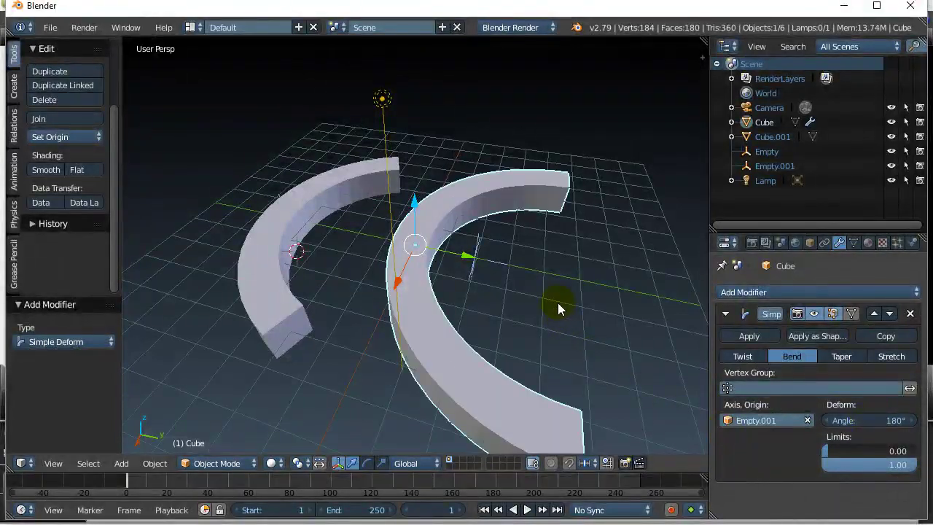
pyautogui.moveTo(559, 305); pyautogui.dragTo(585, 299, button='middle')
pyautogui.click(883, 421)
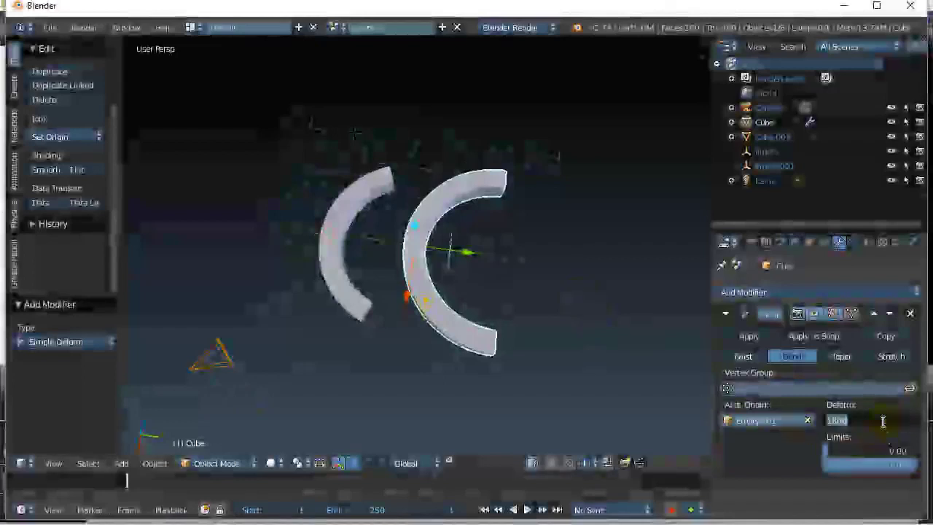
pyautogui.write('360')
pyautogui.press('Return')
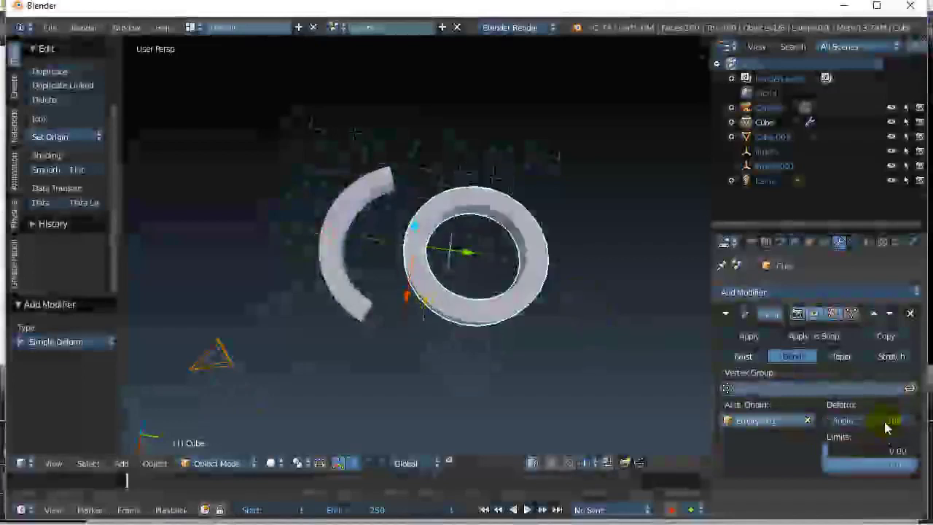
# Step: Try 45°, then settle the bend angle at 135° and select Empty.001
pyautogui.click(886, 429)
pyautogui.write('45')
pyautogui.press('Return')
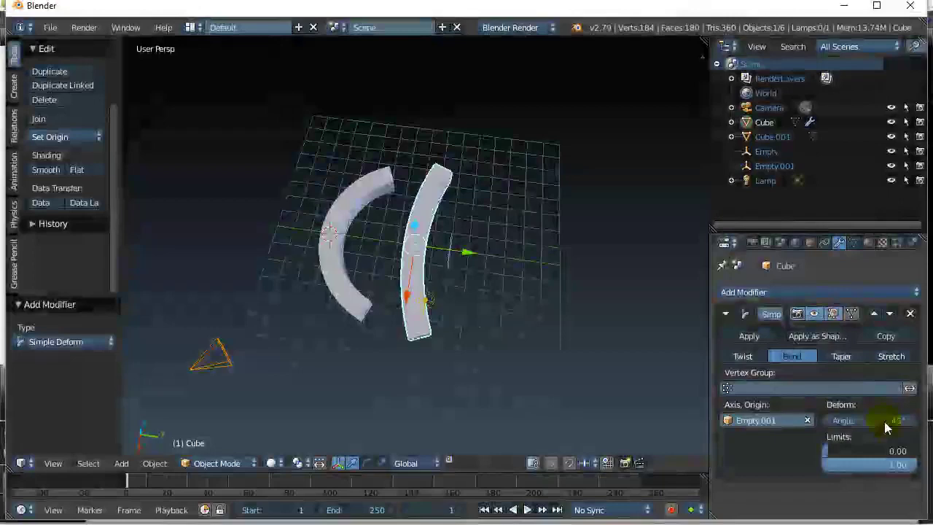
pyautogui.click(882, 422)
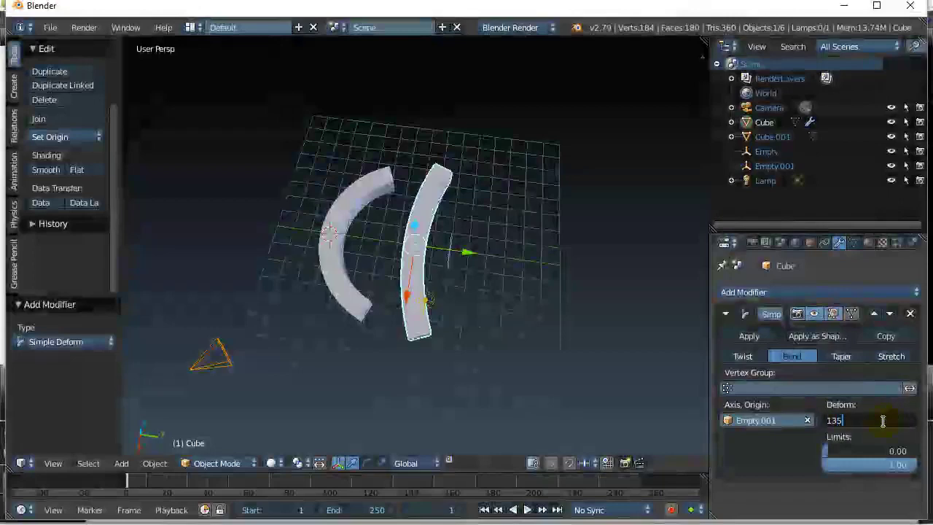
pyautogui.press('Return')
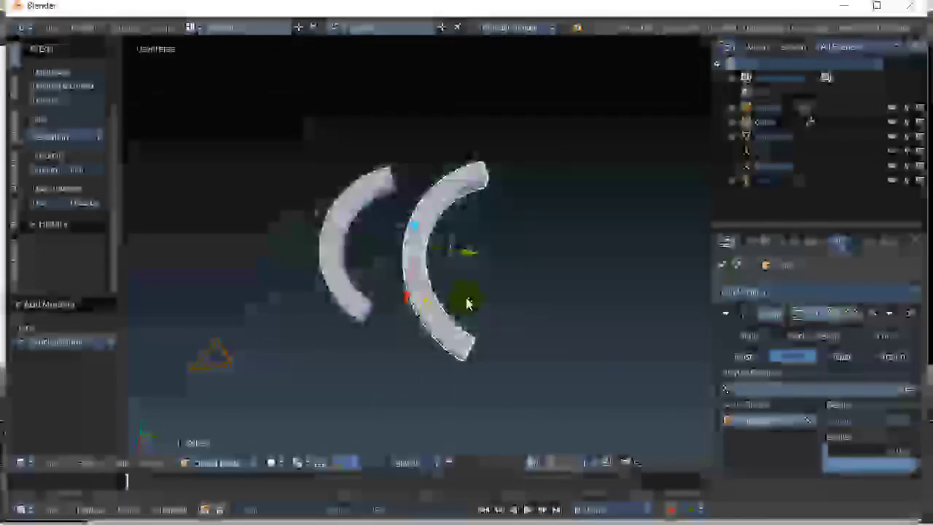
pyautogui.rightClick(446, 252)
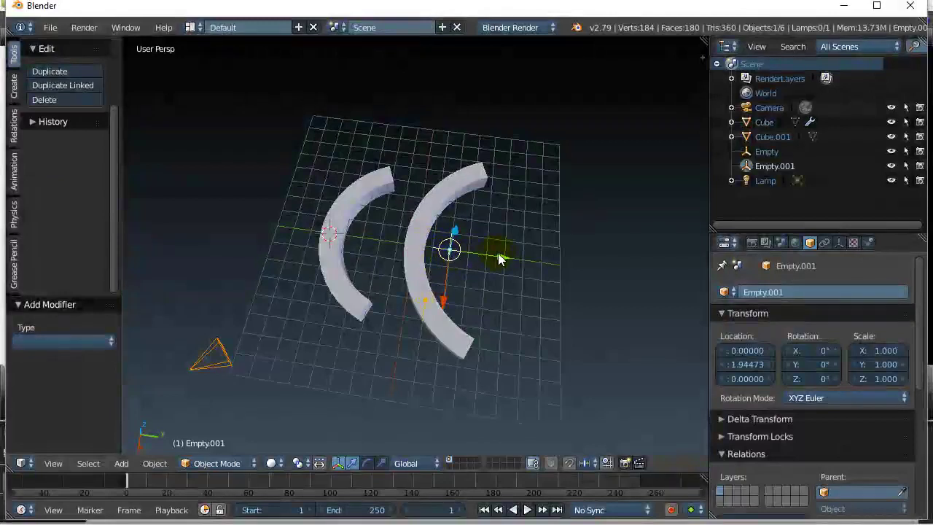
# Step: Slide Empty.001 along Y to 1.77938 to reshape the bar's bend, then select the bar
pyautogui.moveTo(500, 258); pyautogui.dragTo(466, 270)
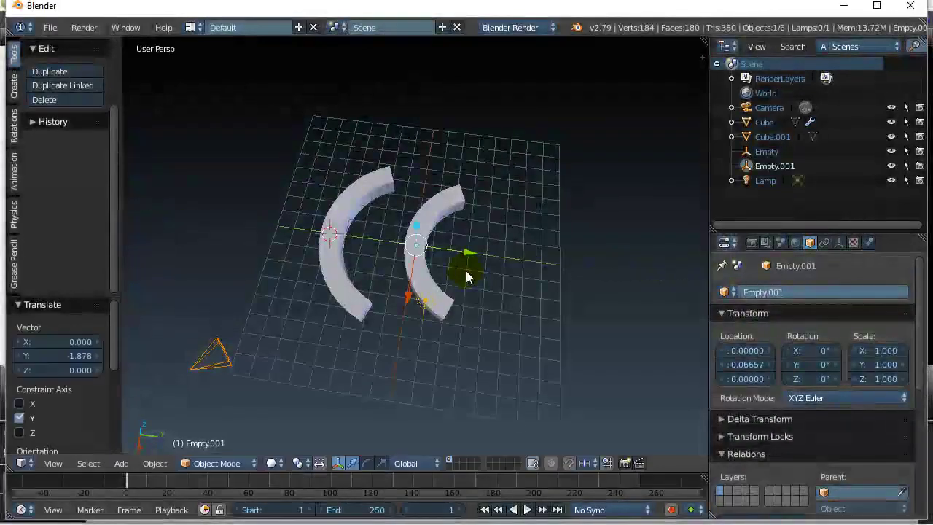
pyautogui.scroll(6, 466, 270)
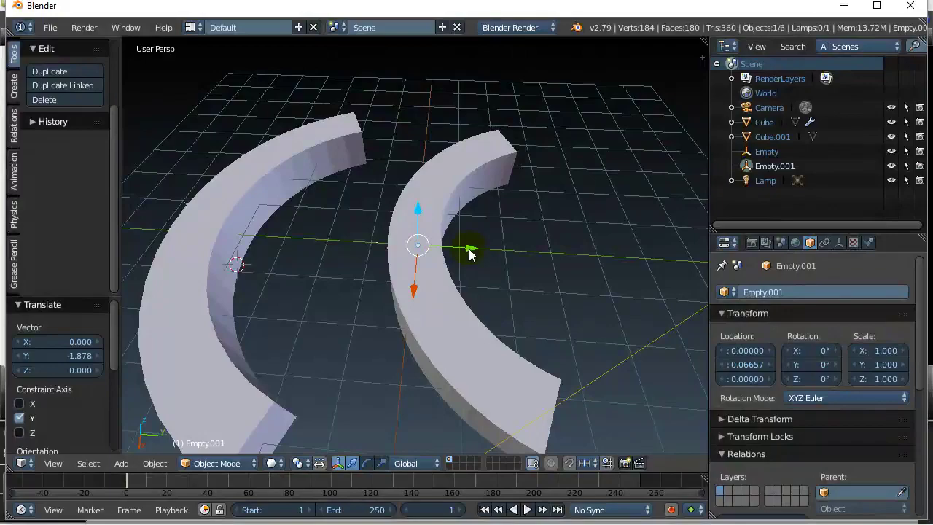
pyautogui.moveTo(470, 251); pyautogui.dragTo(546, 259)
pyautogui.scroll(-6, 546, 263)
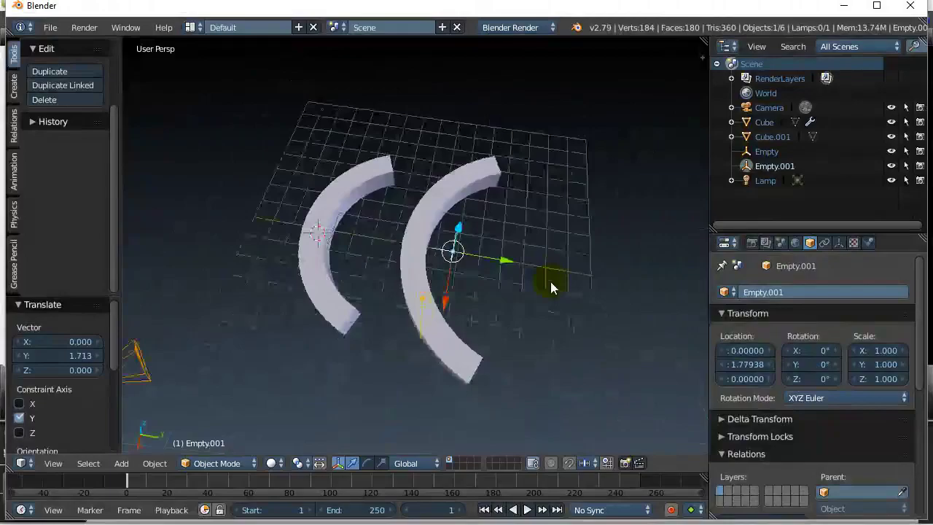
pyautogui.scroll(-2, 843, 451)
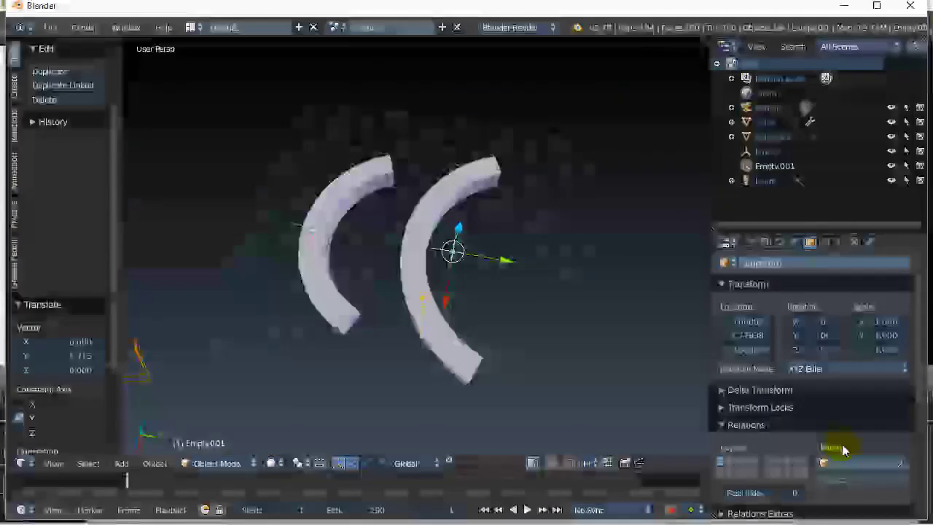
pyautogui.scroll(2, 834, 444)
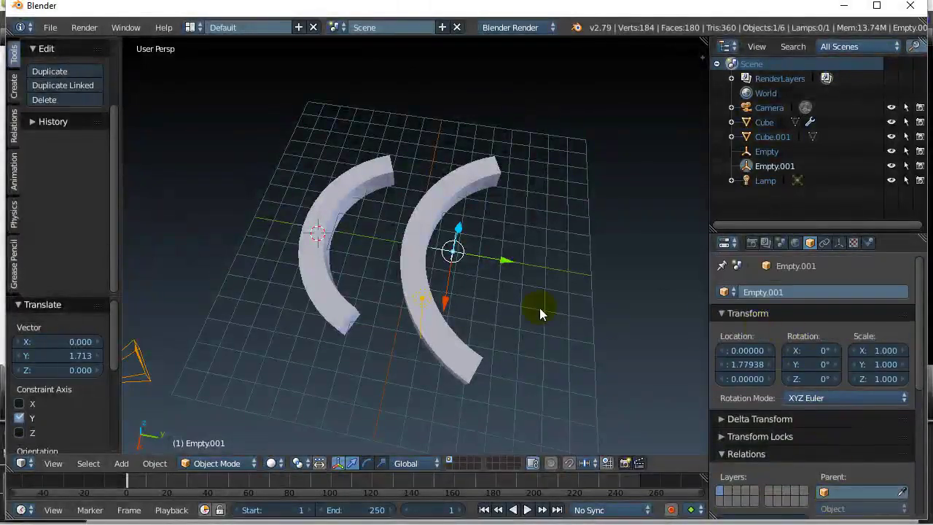
pyautogui.rightClick(426, 268)
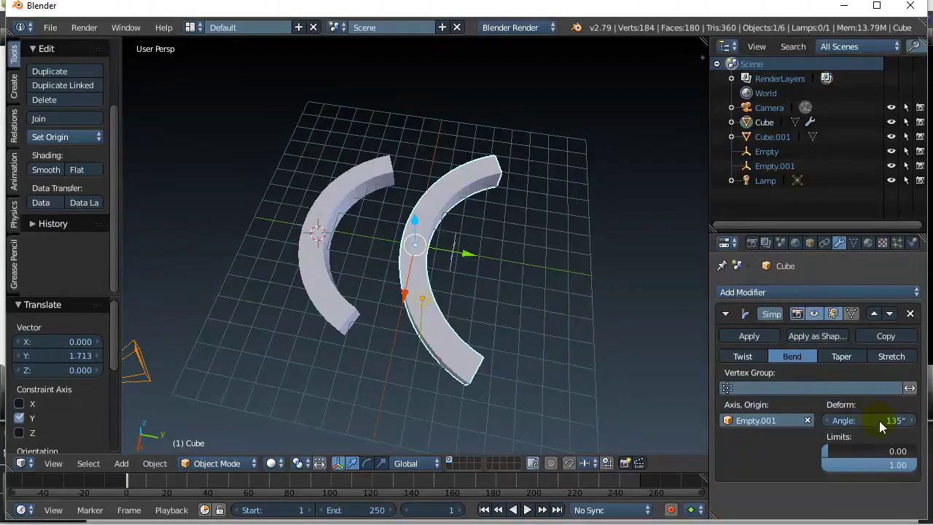
# Step: Set the bar's bend angle to 180° and orbit to view the half-ring
pyautogui.write('180')
pyautogui.press('Return')
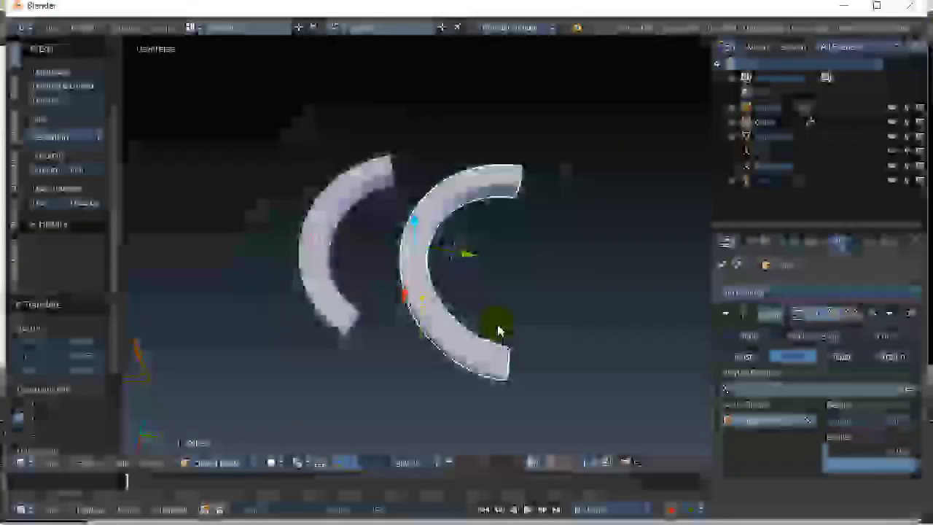
pyautogui.moveTo(489, 277); pyautogui.dragTo(406, 229, button='middle')
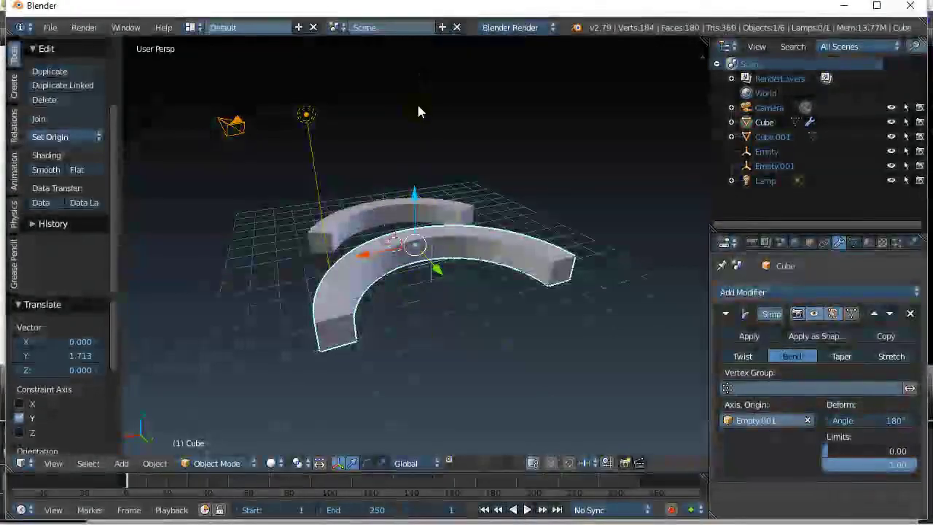
pyautogui.moveTo(422, 318); pyautogui.dragTo(447, 305, button='middle')
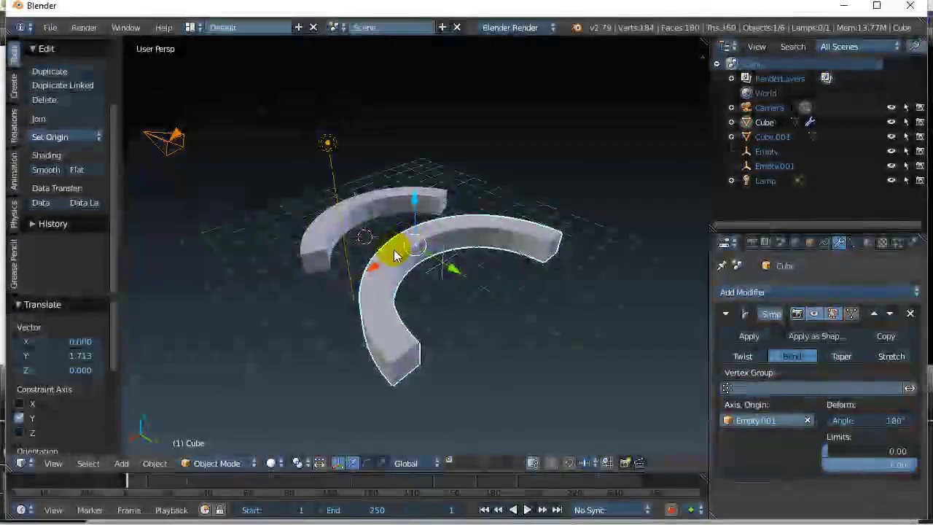
pyautogui.moveTo(396, 246); pyautogui.dragTo(378, 292)
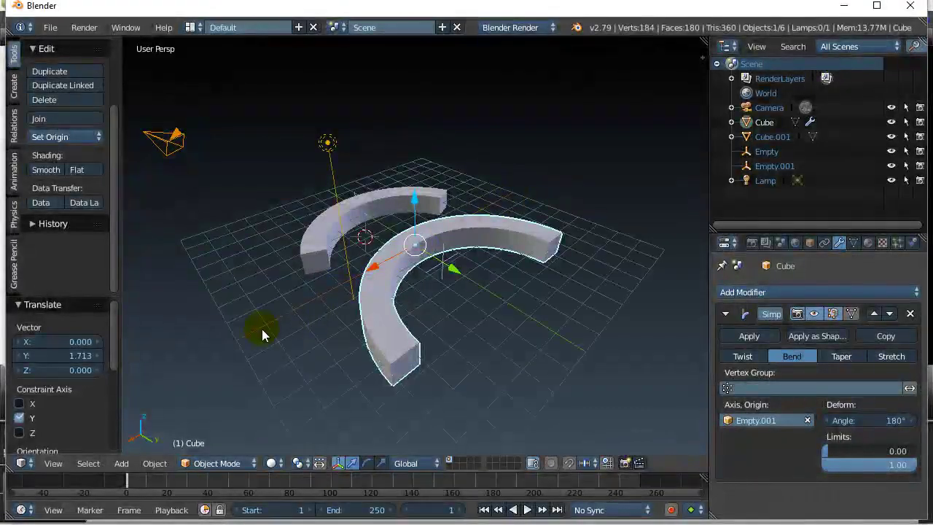
pyautogui.moveTo(264, 335); pyautogui.dragTo(372, 376, button='middle')
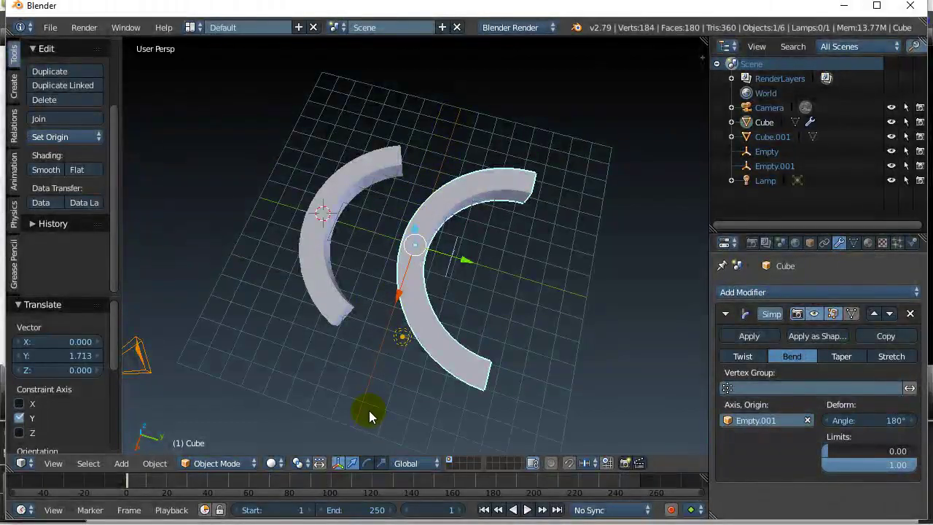
pyautogui.rightClick(450, 256)
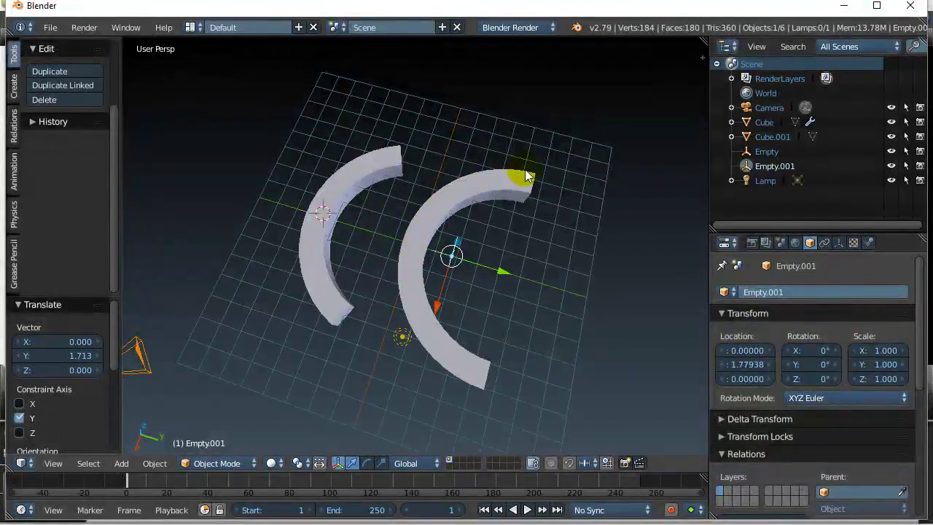
pyautogui.moveTo(443, 203); pyautogui.dragTo(458, 219, button='middle')
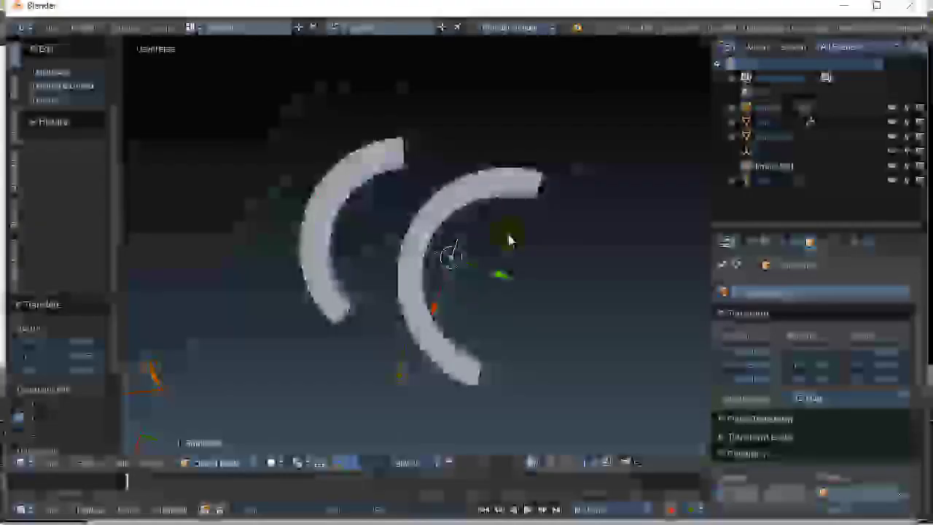
pyautogui.moveTo(561, 263); pyautogui.dragTo(555, 293, button='middle')
pyautogui.scroll(2, 568, 275)
pyautogui.scroll(-2, 552, 256)
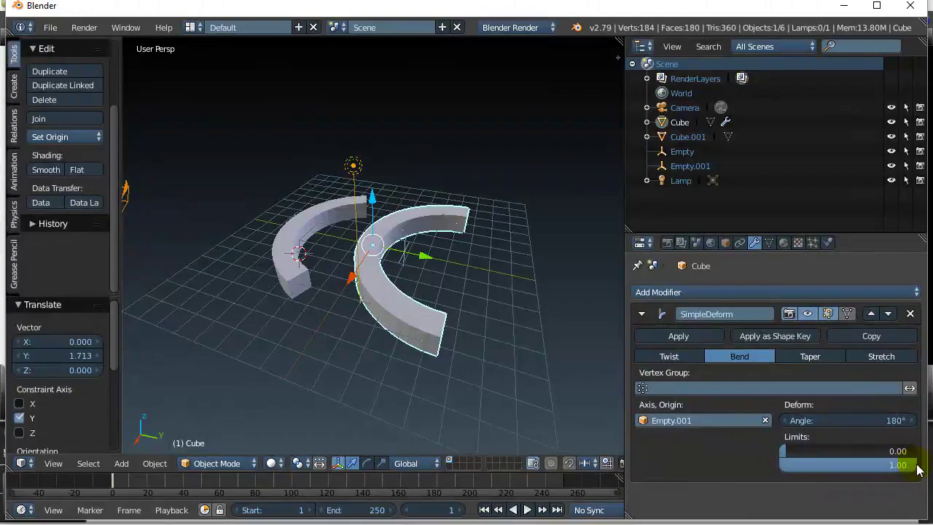
# Step: Lower the Simple Deform upper limit from 1.00 to 0.70
pyautogui.moveTo(849, 464); pyautogui.dragTo(871, 470)
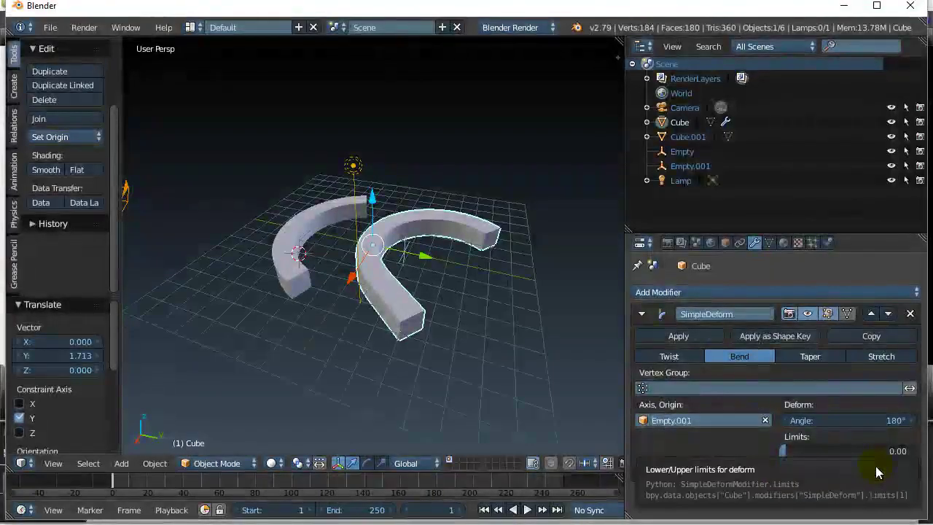
pyautogui.moveTo(437, 306); pyautogui.dragTo(501, 384, button='middle')
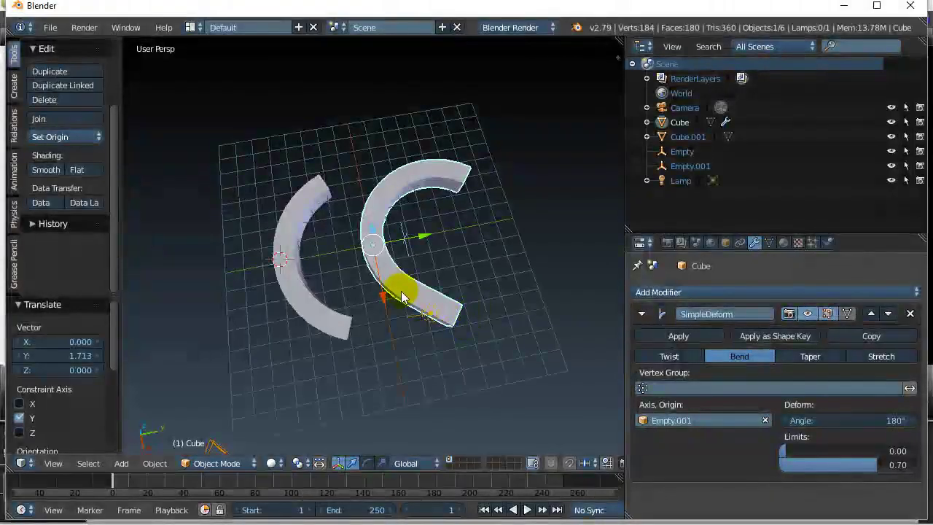
# Step: Raise the Simple Deform lower limit to 0.30 so only the 0.30–0.70 middle bends
pyautogui.moveTo(871, 452); pyautogui.dragTo(831, 454)
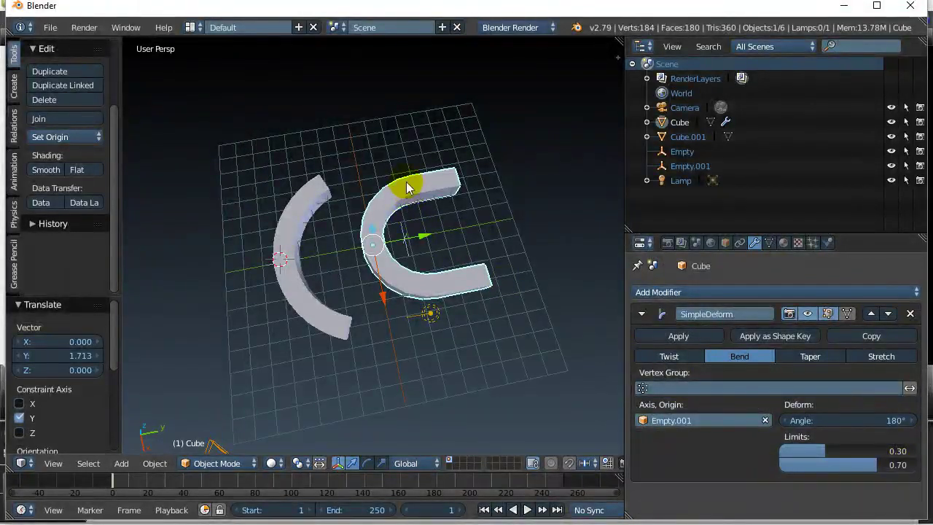
pyautogui.moveTo(442, 287); pyautogui.dragTo(490, 304, button='middle')
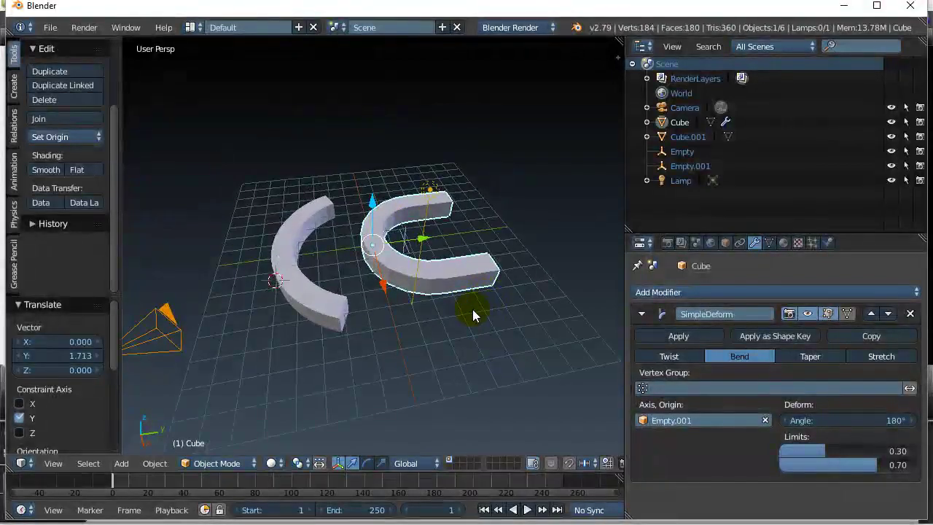